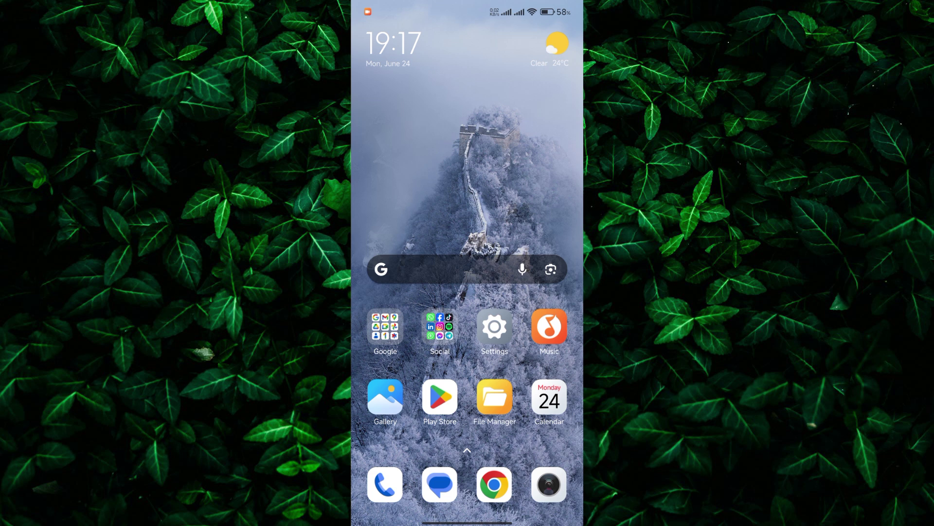
pyautogui.moveTo(468, 438); pyautogui.dragTo(467, 182)
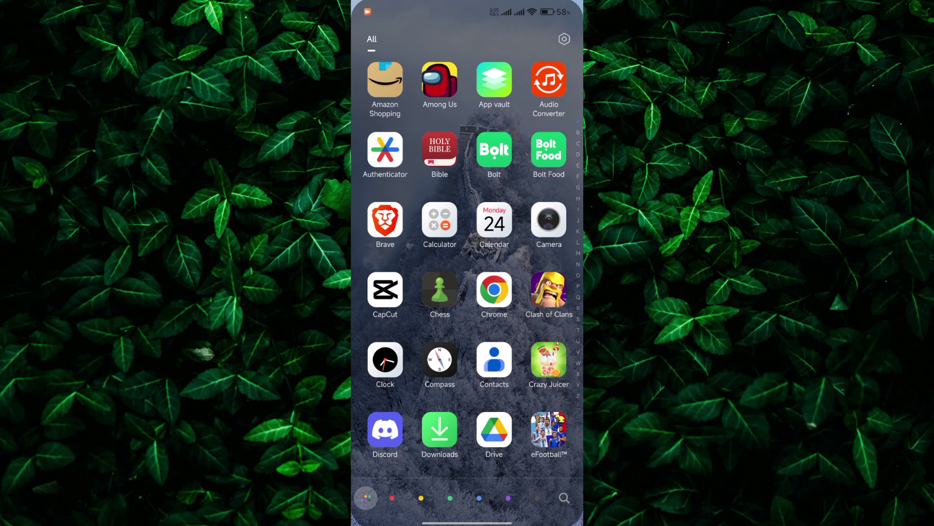
pyautogui.scroll(-5, 467, 292)
pyautogui.scroll(-10, 415, 392)
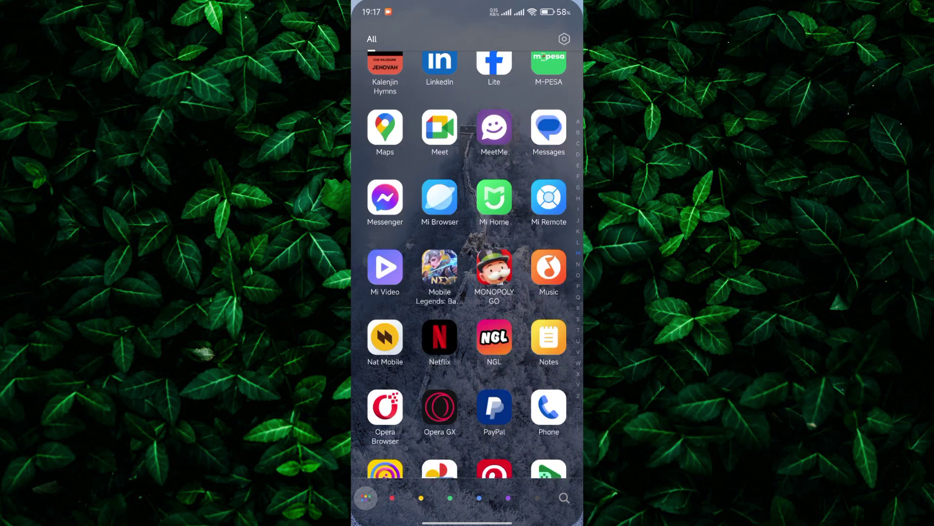
# Scroll the app drawer down to the apps from Recorder through Uber.
pyautogui.moveTo(405, 363); pyautogui.dragTo(405, 339)
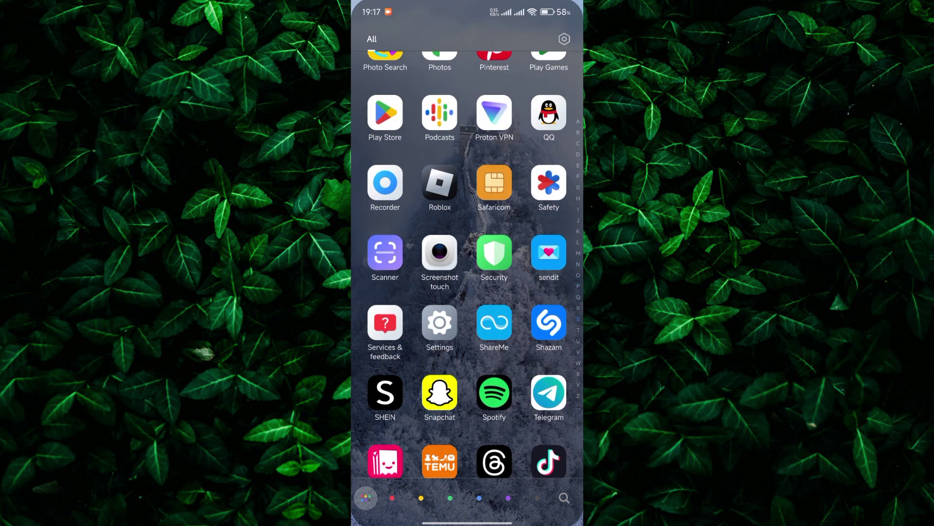
pyautogui.scroll(-3, 468, 263)
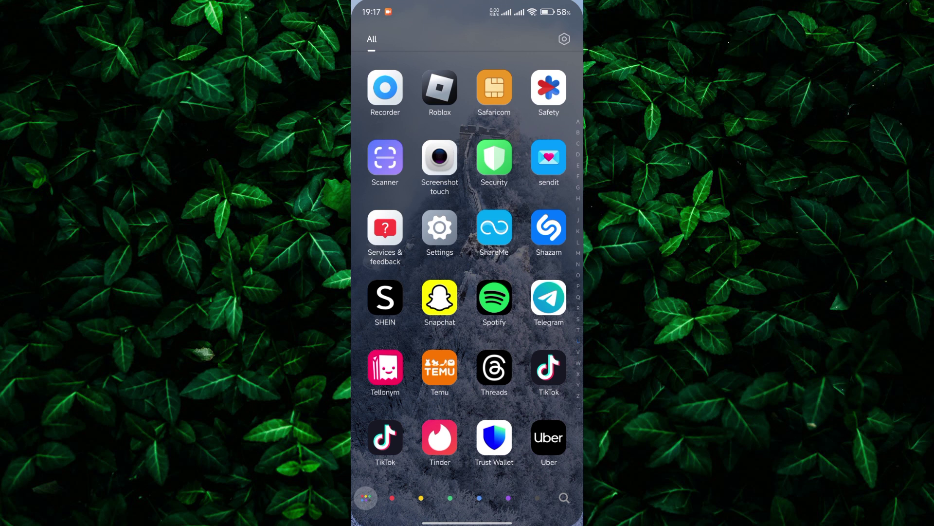
# Launch Tellonym and dismiss the Join TellonymPlus offer to reach the Following feed.
pyautogui.click(386, 369)
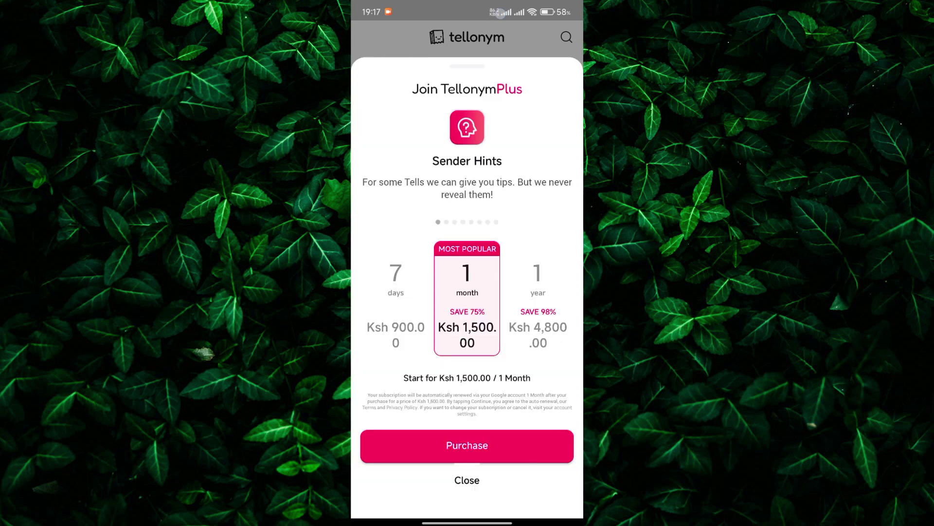
pyautogui.press('Escape')
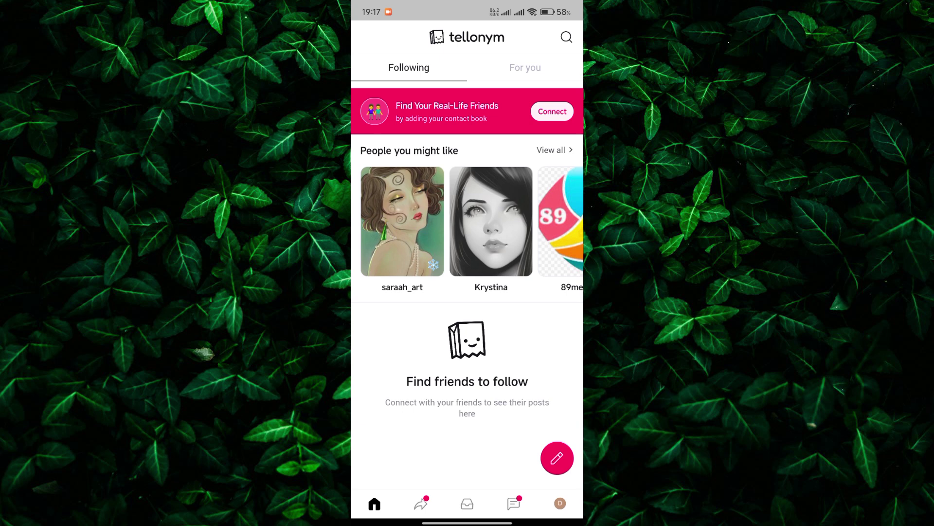
# Go from notifications to the Activities page, which shows no news yet.
pyautogui.click(513, 503)
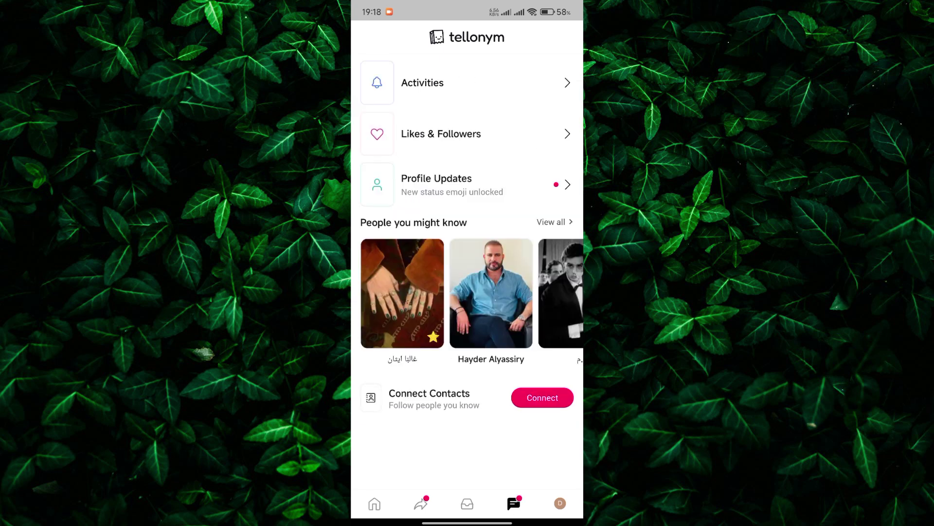
pyautogui.click(467, 82)
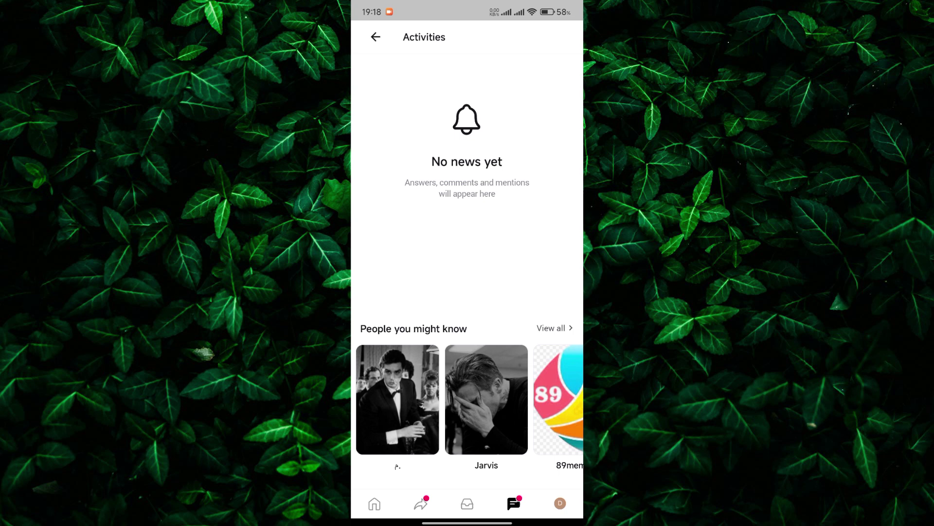
# View your profile with its follower counts and posted tell, toggling Home and back.
pyautogui.click(560, 503)
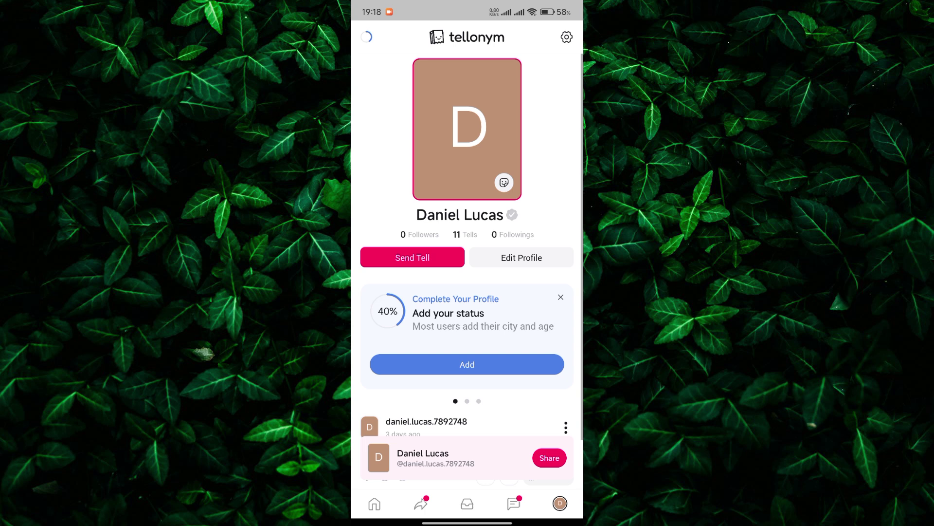
pyautogui.moveTo(522, 314); pyautogui.dragTo(523, 257)
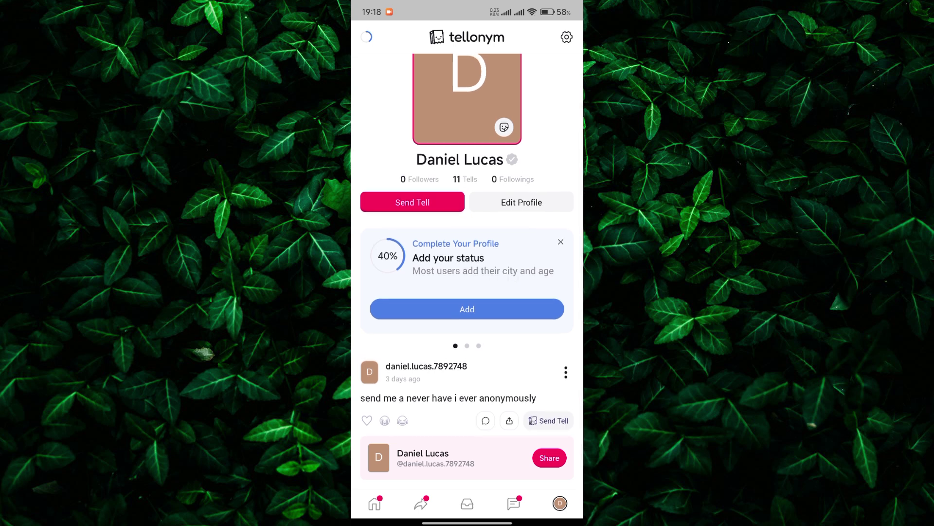
pyautogui.click(375, 503)
pyautogui.click(559, 503)
# Show the home feed's For you tab, listing female users your age.
pyautogui.click(375, 503)
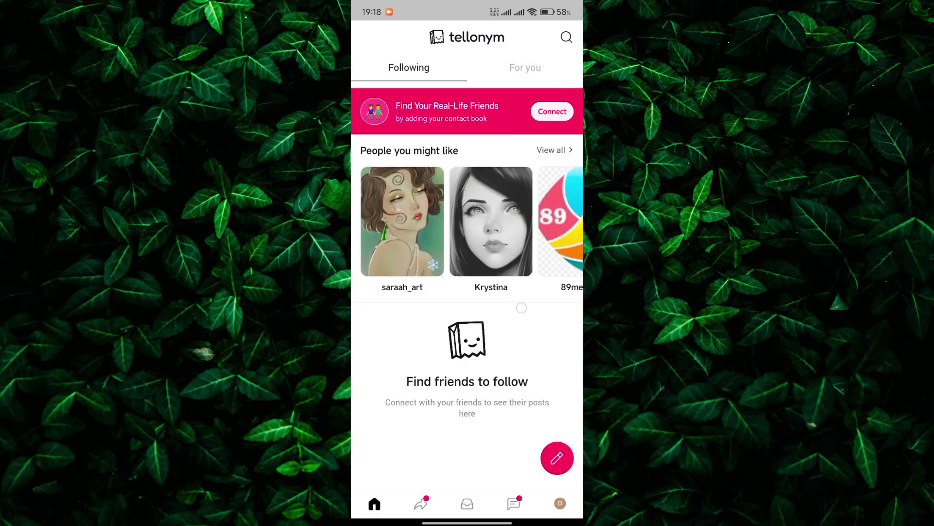
pyautogui.click(525, 67)
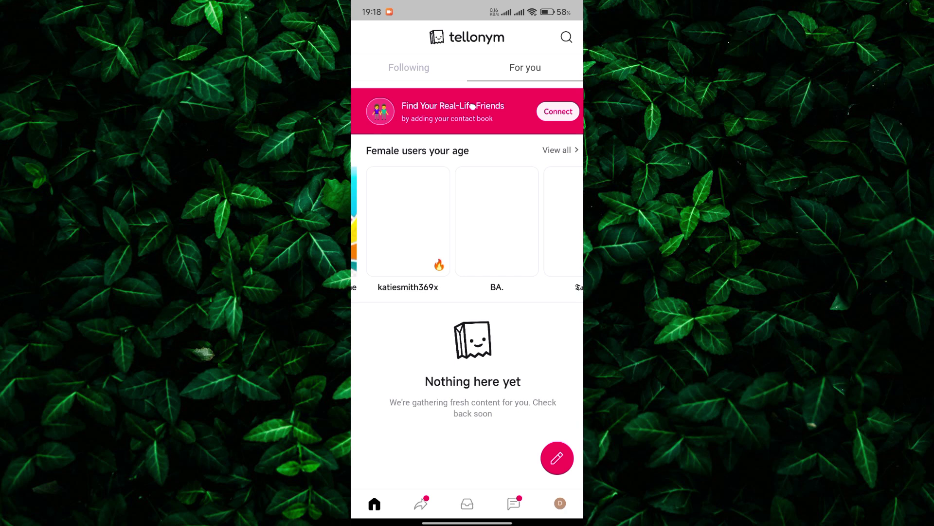